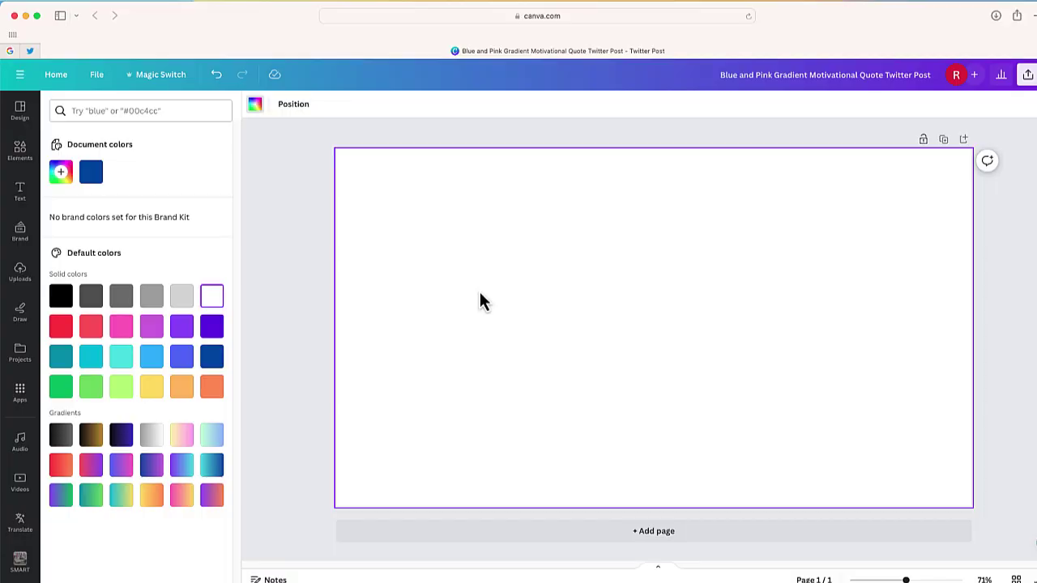
Fill the blank page background with the dark blue document colour
left_click(92, 172)
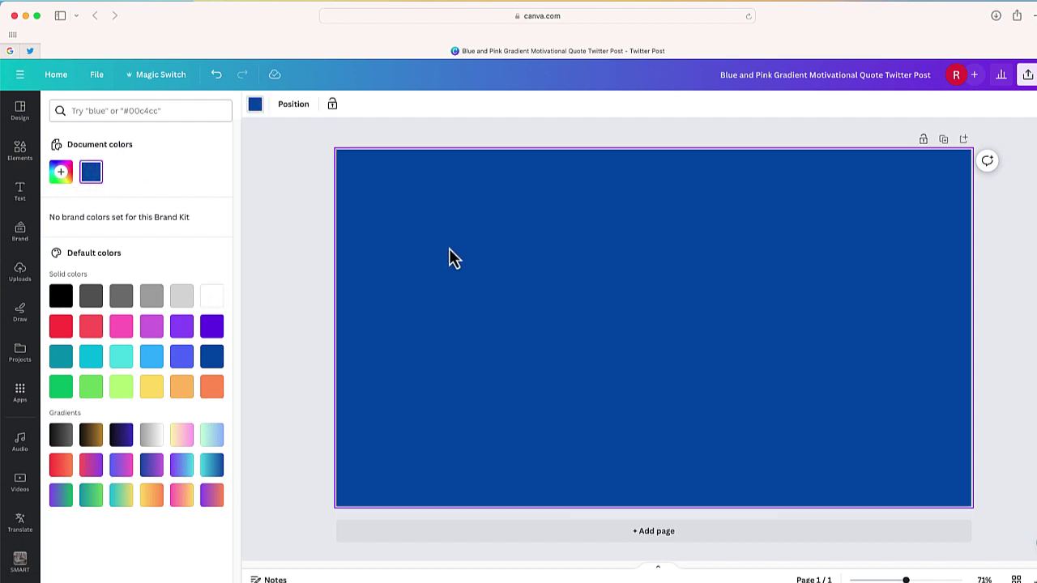
Add a heading reading TOUCHDOWN and set it in the Anton font
left_click(29, 194)
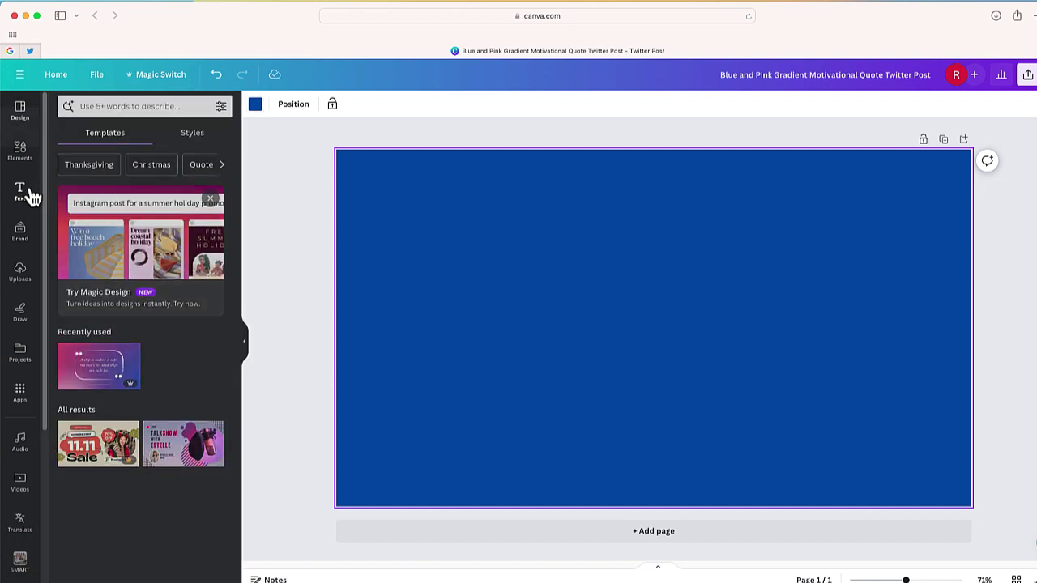
left_click(141, 222)
type("TOUC")
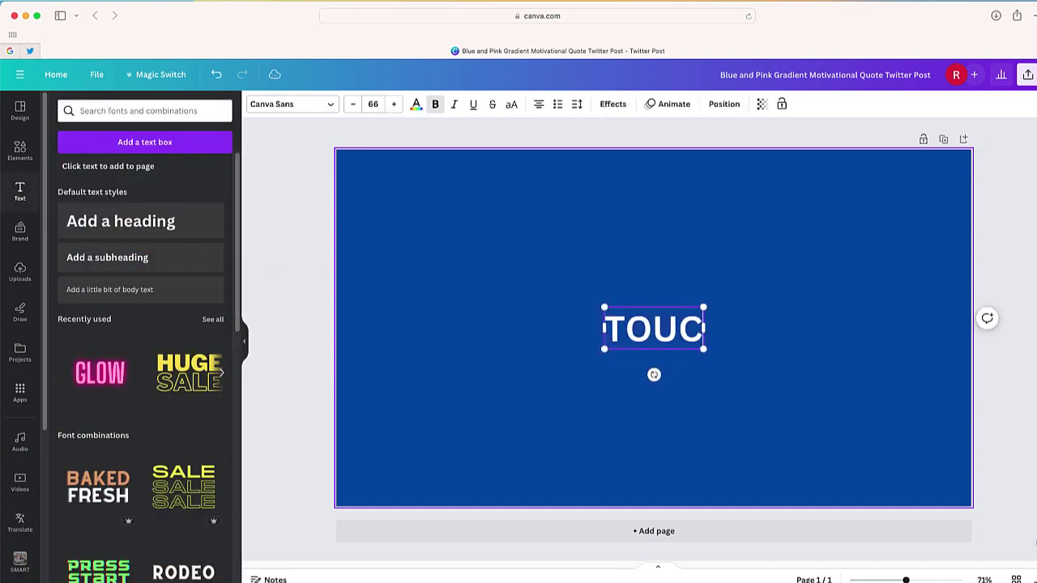
type("HDOWN")
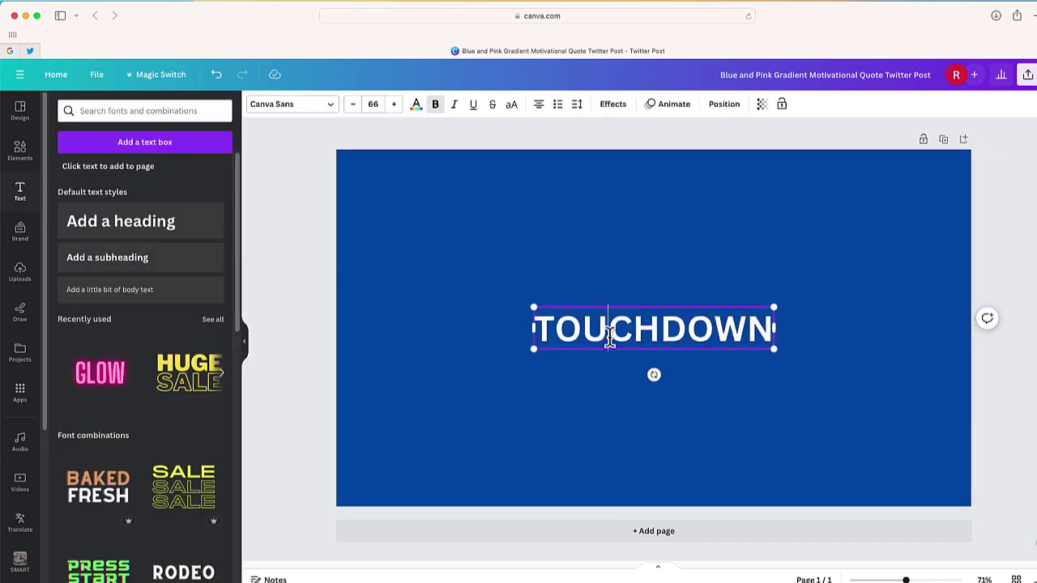
double_click(609, 331)
left_click(339, 110)
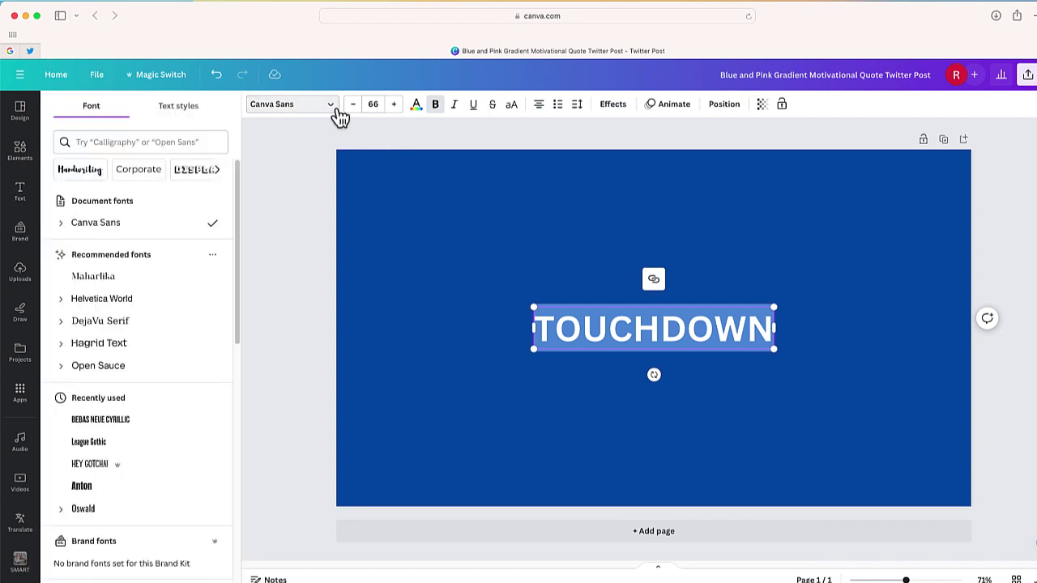
left_click(129, 490)
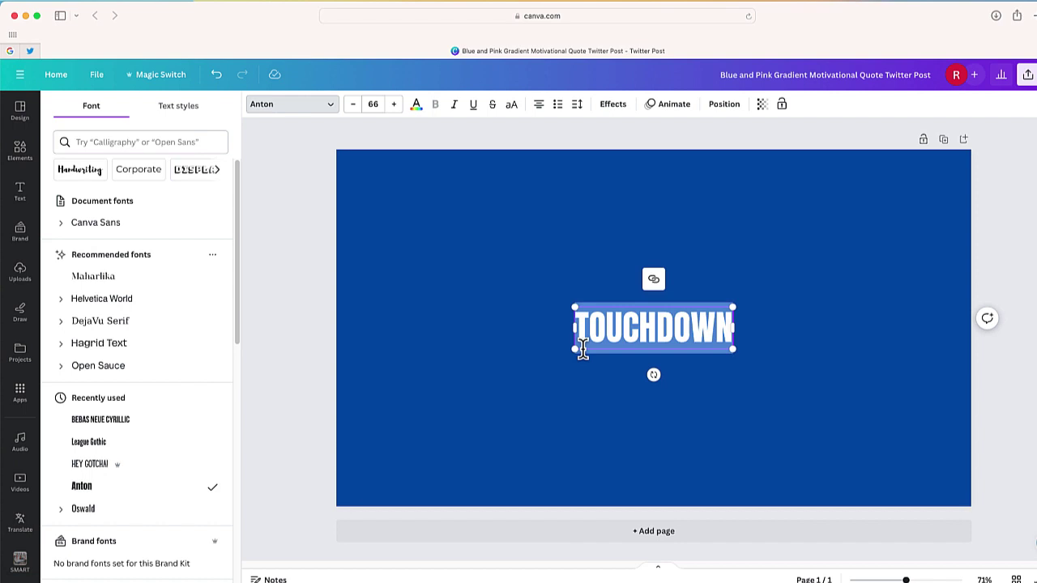
key("Escape")
Enlarge TOUCHDOWN to size 238 and position it across the upper middle of the page
mouse_move(648, 349)
left_mouse_down()
mouse_move(553, 303)
mouse_move(515, 271)
left_mouse_up()
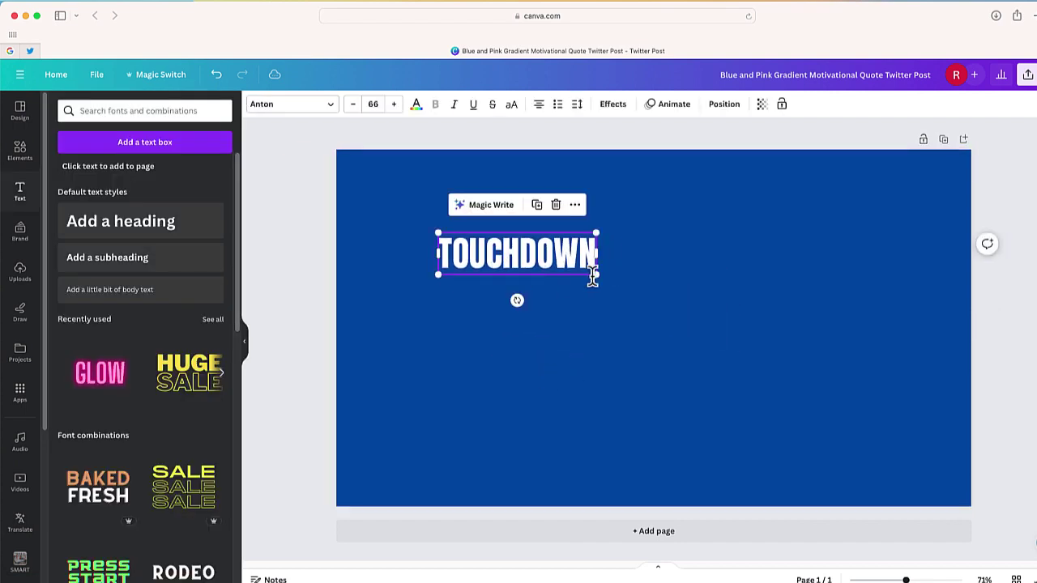
left_click_drag(599, 287, 924, 533)
left_click_drag(731, 308, 677, 324)
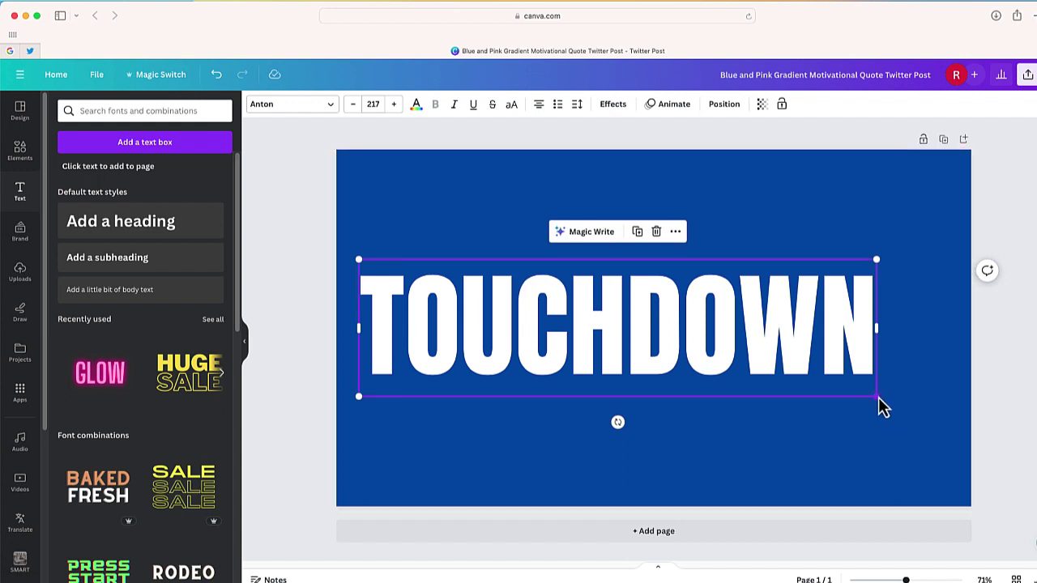
left_click_drag(877, 396, 927, 409)
left_click_drag(770, 361, 774, 321)
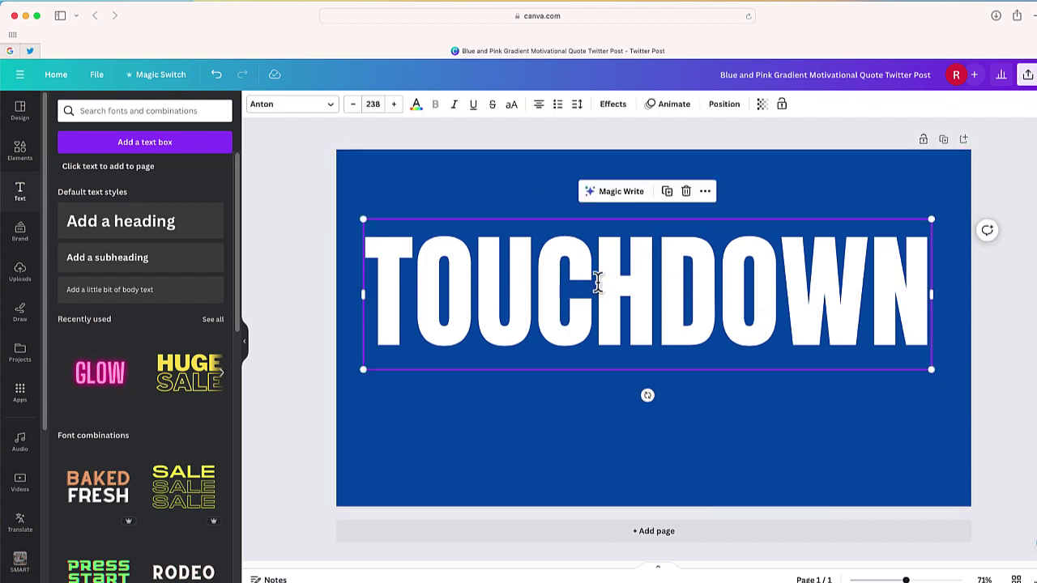
Duplicate the TOUCHDOWN text and place the copy below the original
left_click(706, 193)
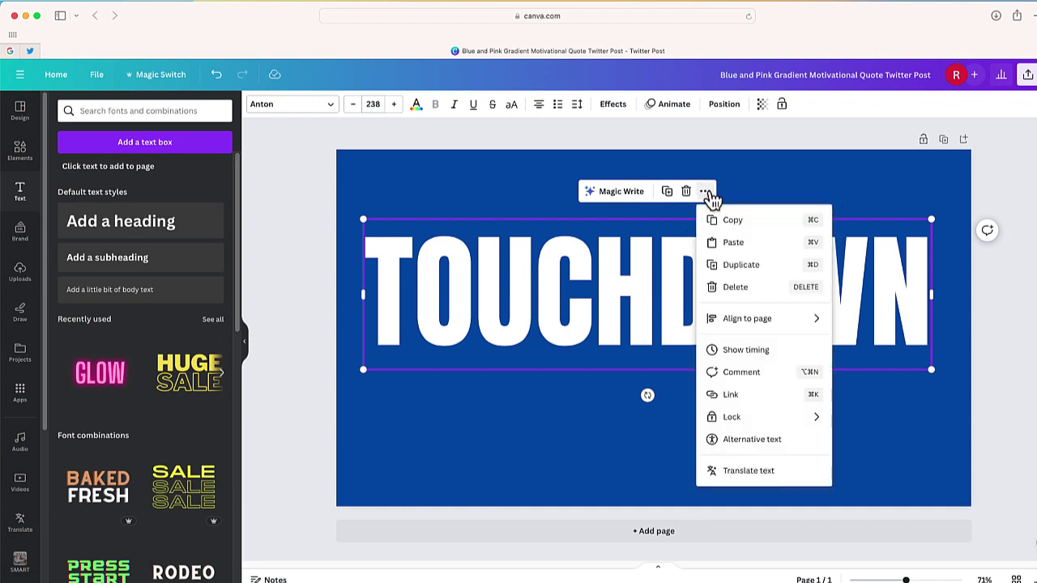
left_click(735, 264)
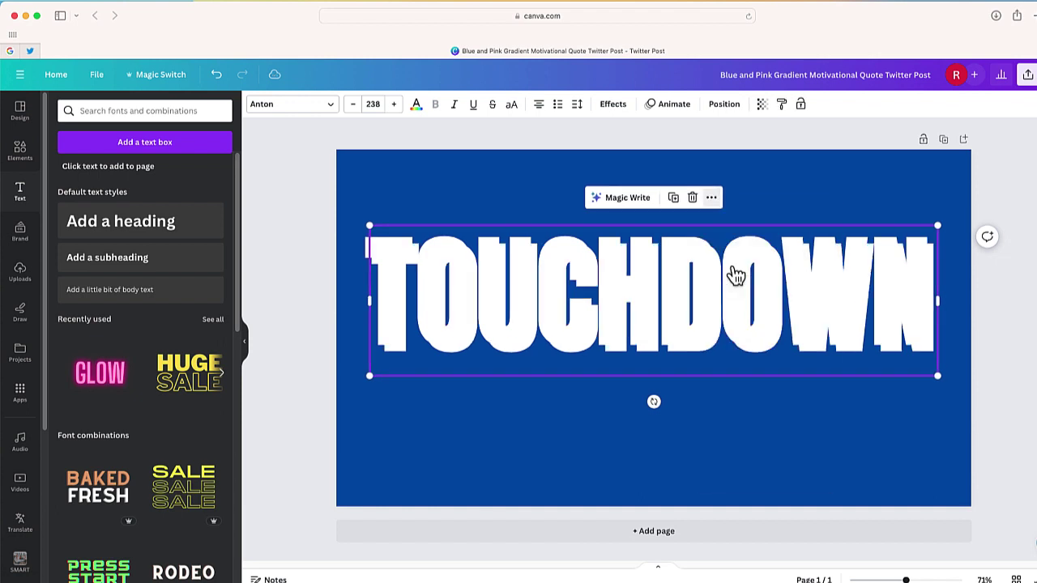
left_click_drag(574, 354, 570, 431)
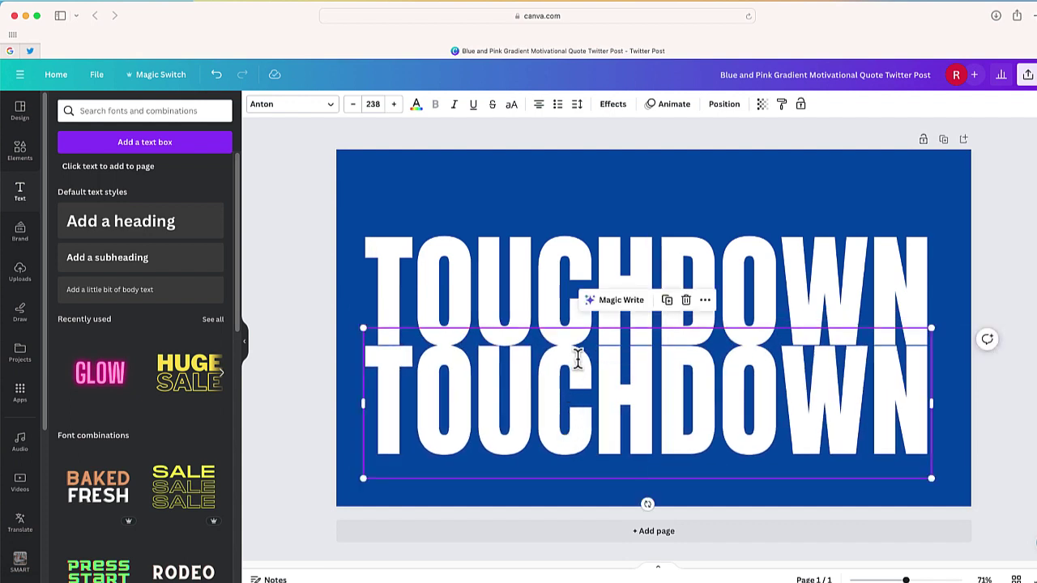
Give the copy a thin Hollow effect and move it up onto the solid word
left_click(615, 109)
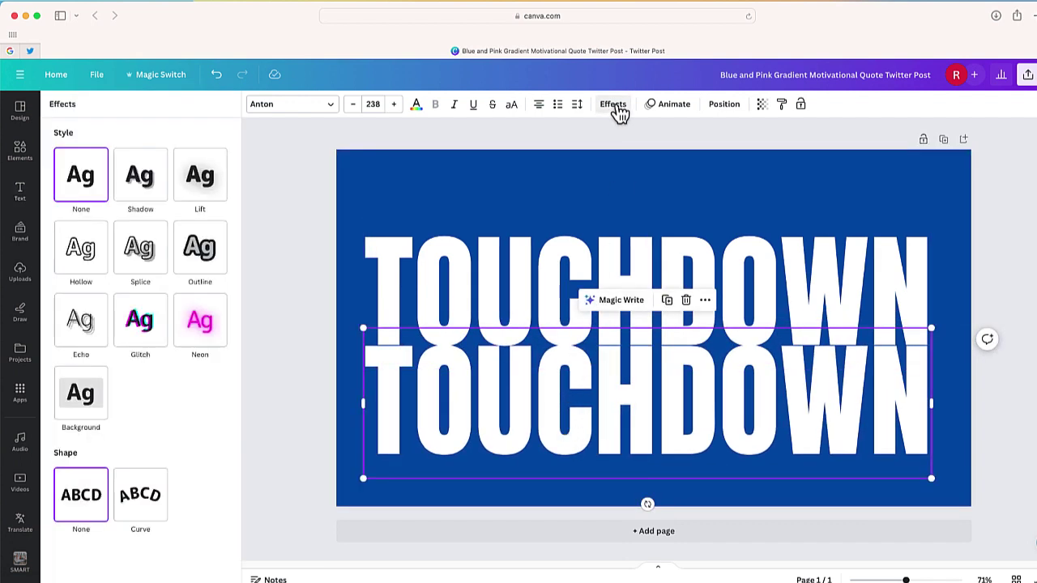
left_click(91, 259)
left_click_drag(144, 328, 69, 328)
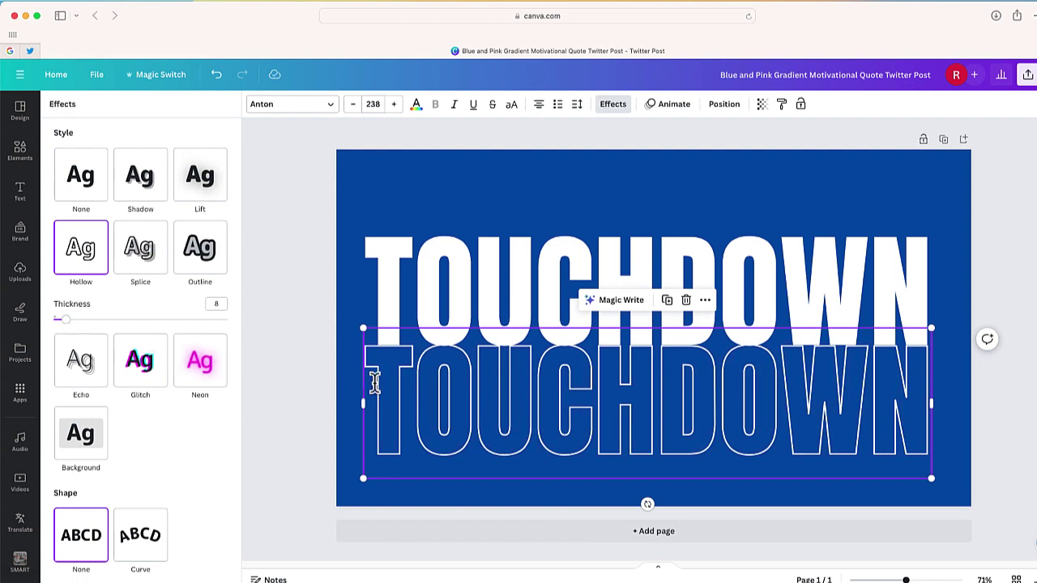
double_click(446, 389)
key("Escape")
key("Escape")
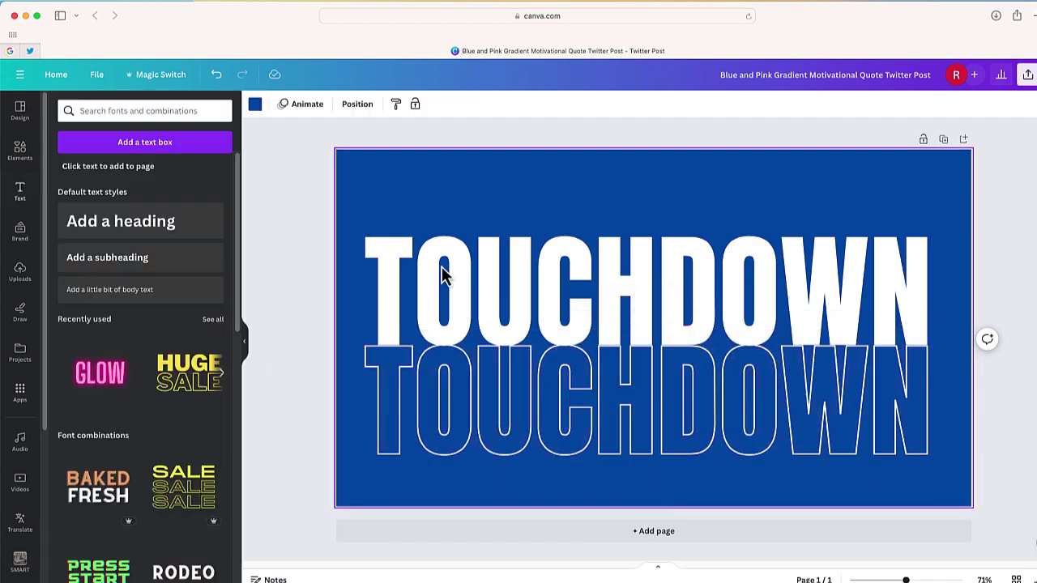
left_click_drag(475, 411, 474, 301)
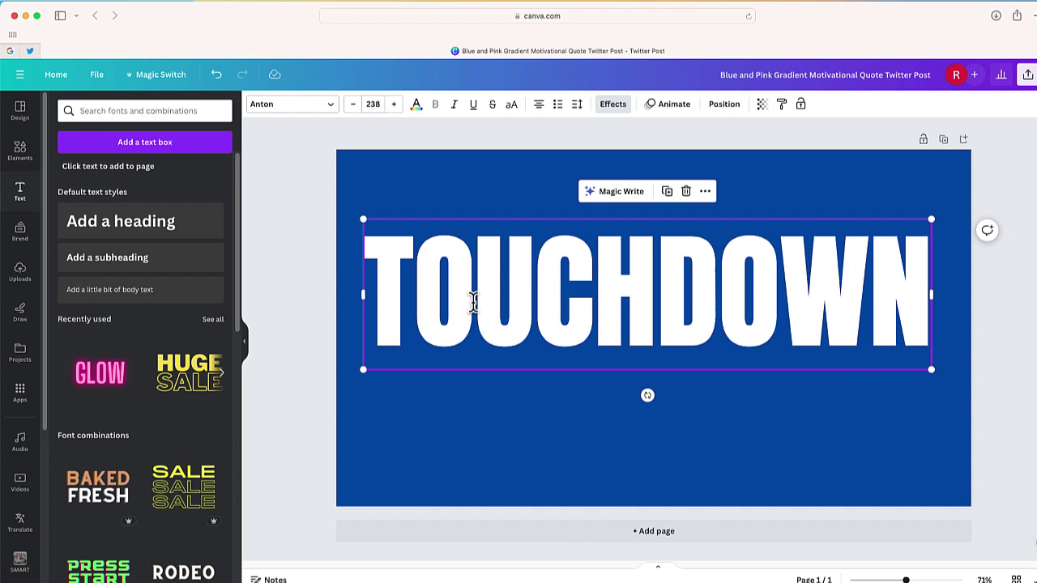
Add the red-jersey football player photo and enlarge it over most of TOUCHDOWN
left_click(20, 154)
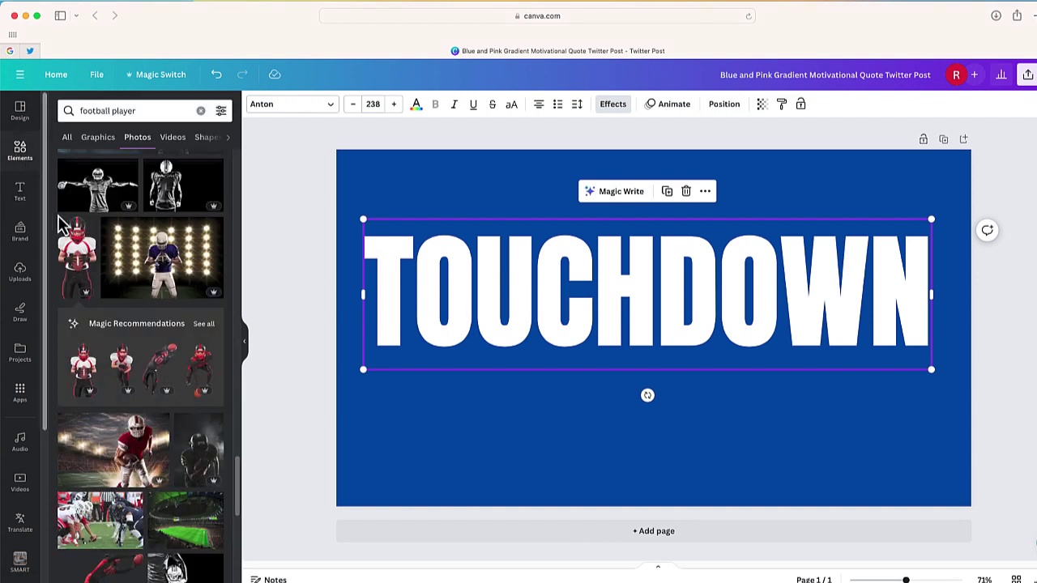
mouse_move(77, 255)
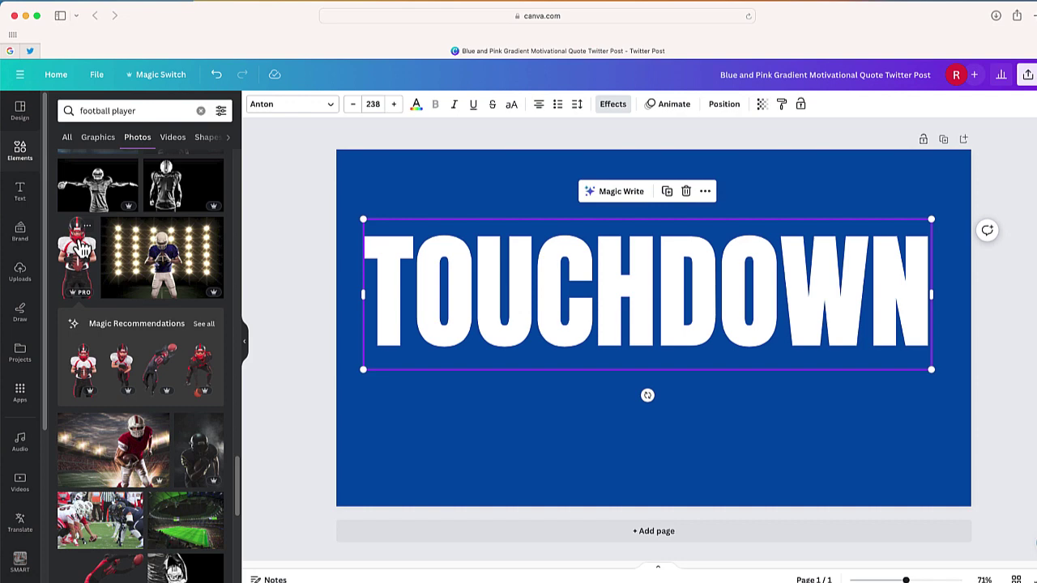
left_click(81, 250)
left_click_drag(502, 208, 491, 195)
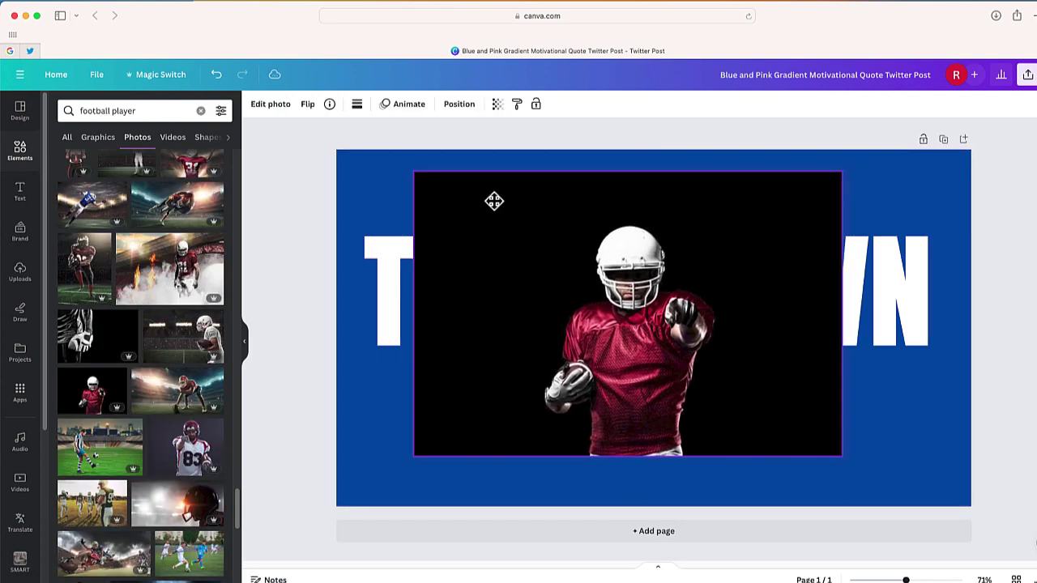
left_click_drag(847, 455, 938, 519)
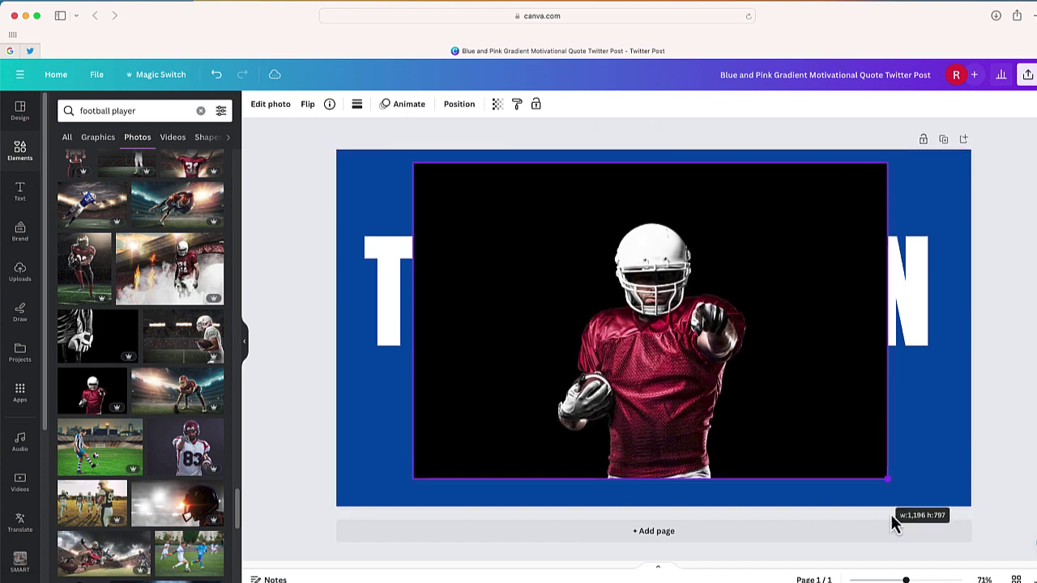
left_click_drag(801, 404, 792, 390)
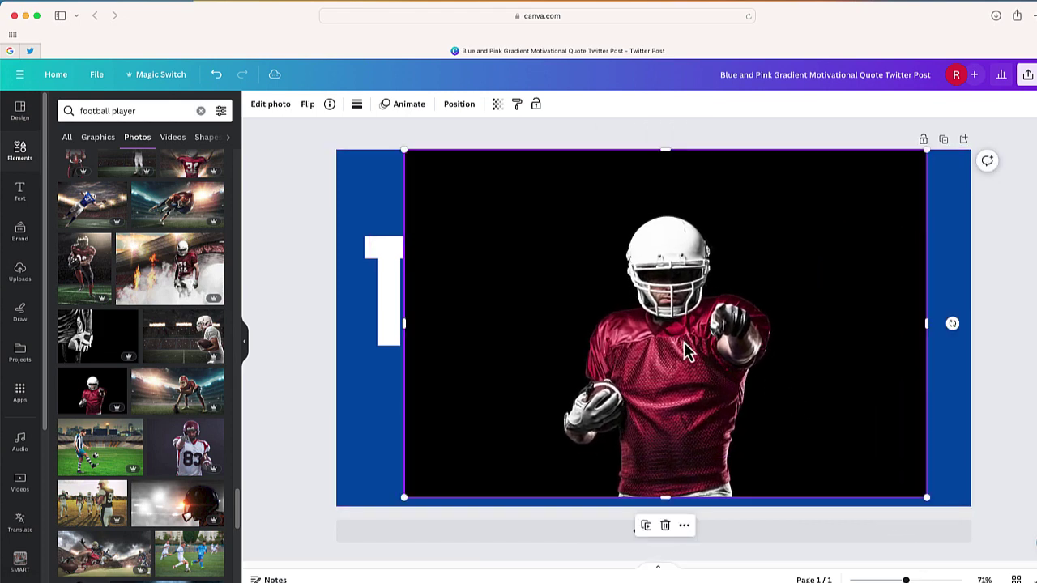
Remove the black background from the football player photo
left_click(267, 109)
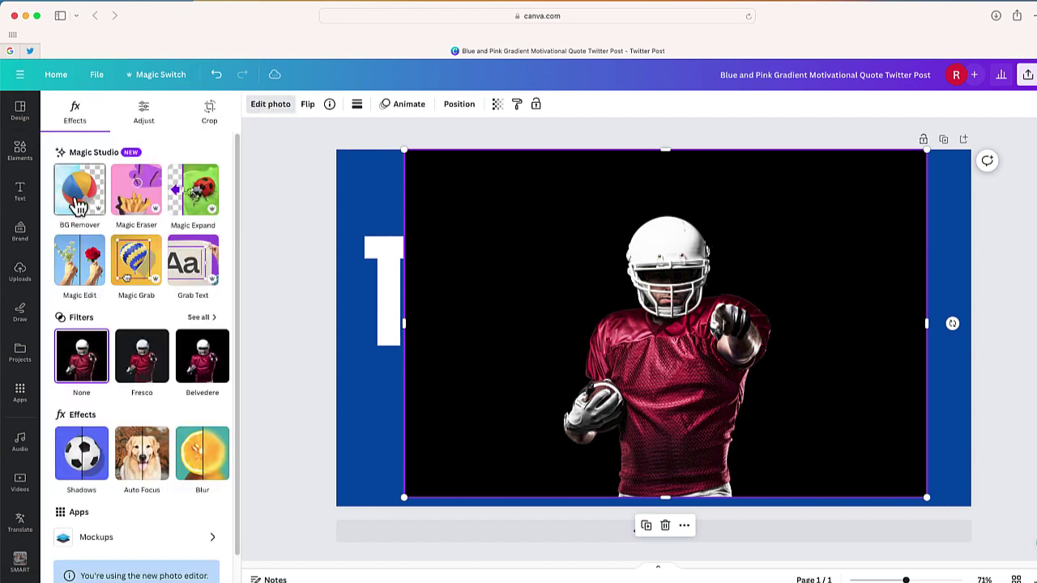
left_click(77, 207)
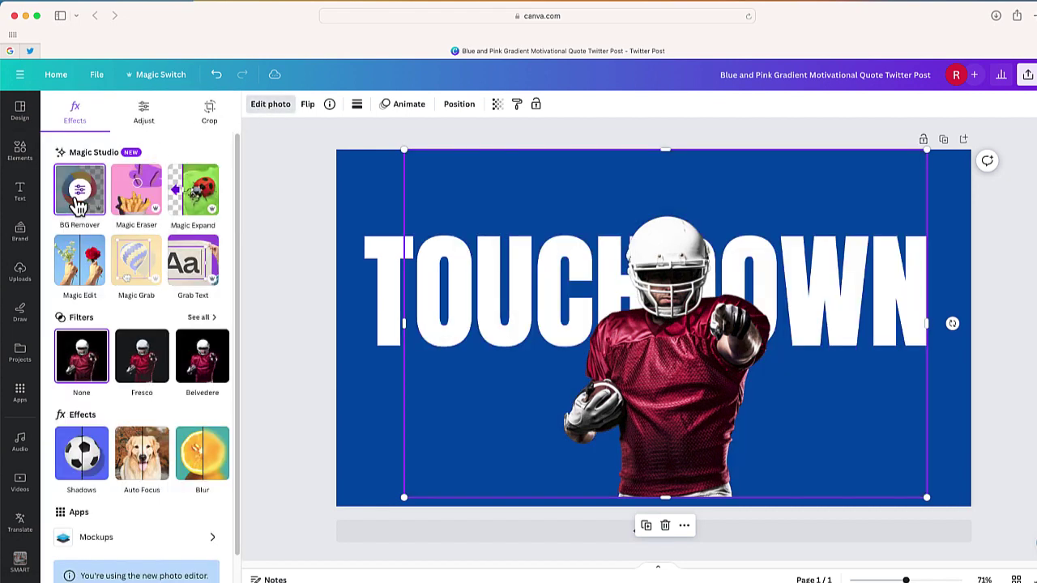
left_click_drag(600, 389, 600, 347)
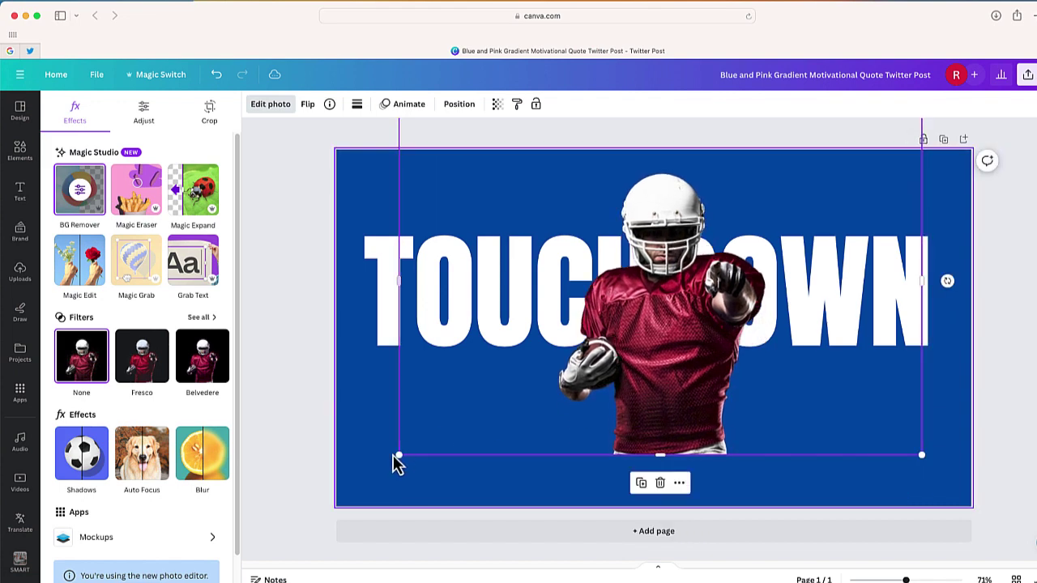
Enlarge the player cutout and centre it over the TOUCHDOWN lettering
left_click_drag(398, 465, 340, 538)
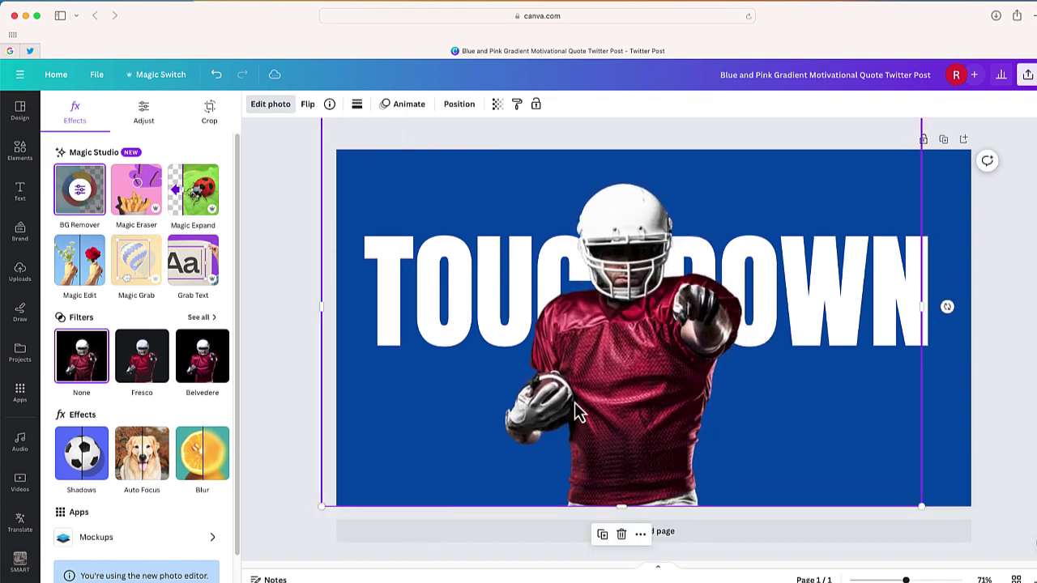
left_click_drag(574, 402, 599, 384)
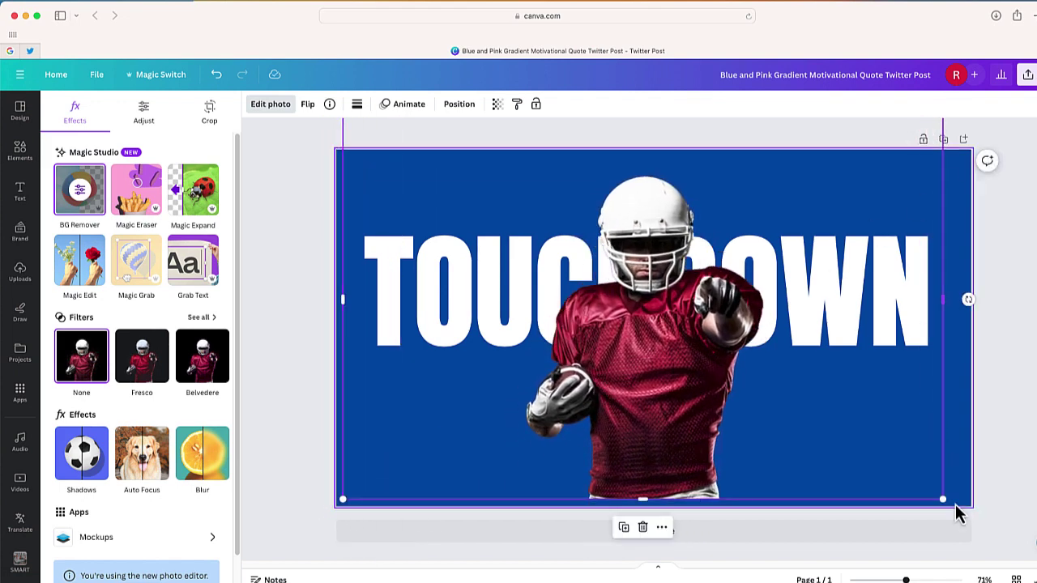
left_click_drag(943, 501, 966, 518)
left_click_drag(721, 405, 718, 405)
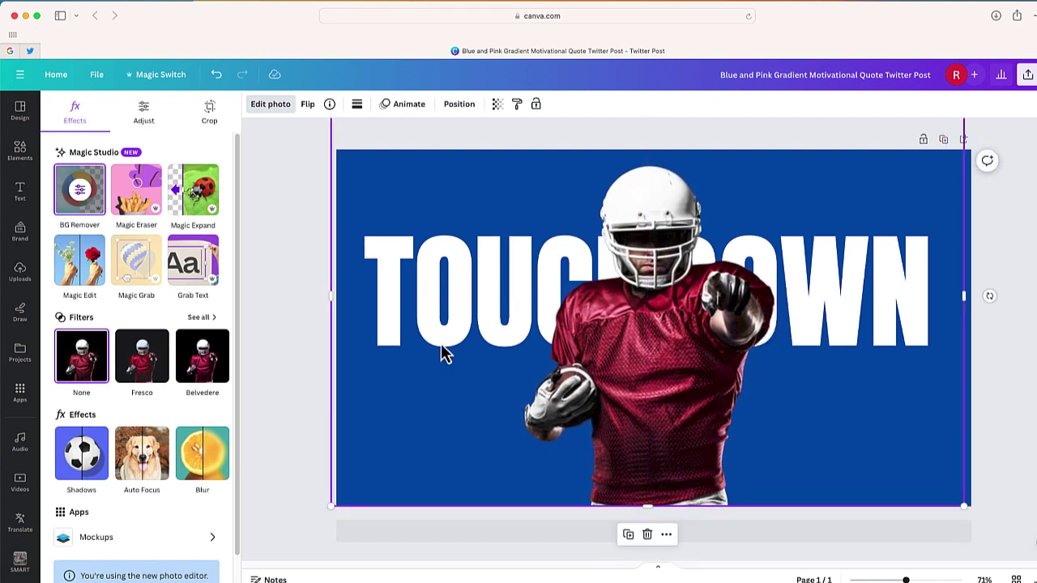
left_click_drag(302, 275, 677, 346)
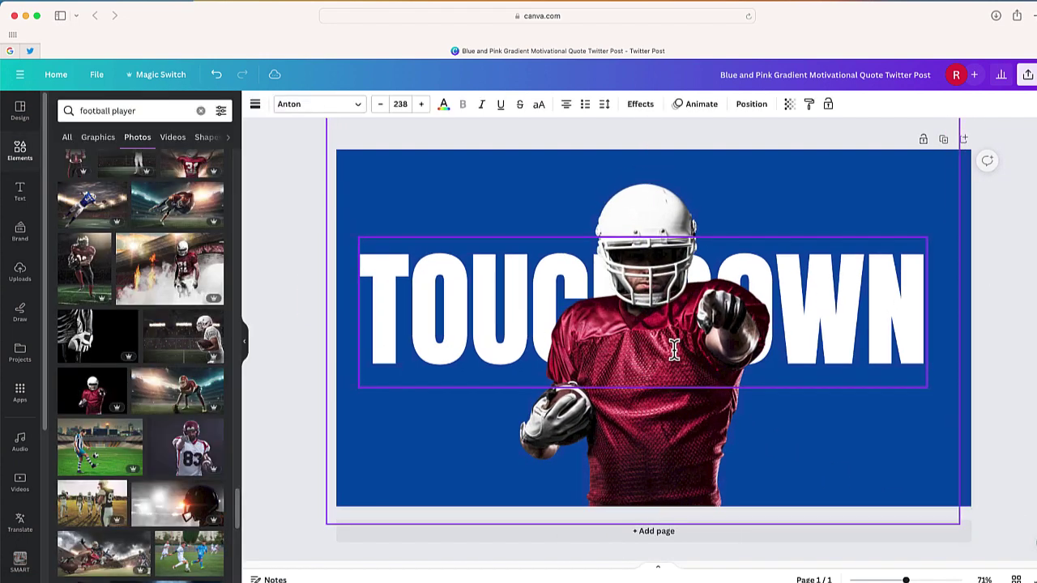
left_click(310, 271)
mouse_move(748, 483)
left_mouse_down()
mouse_move(698, 445)
mouse_move(700, 463)
left_mouse_up()
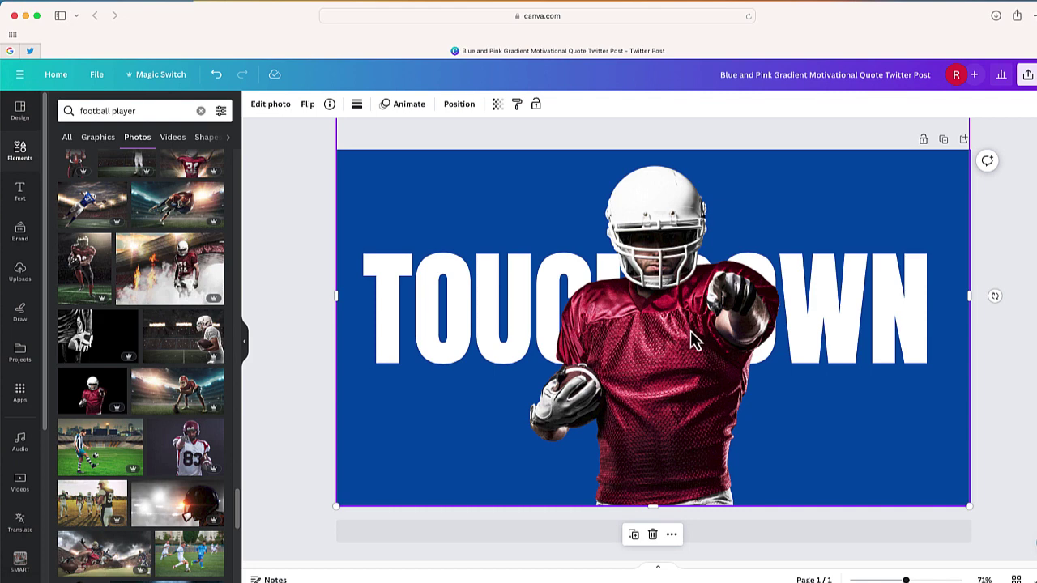
Move the player layer below the hollow outline TOUCHDOWN copy in Layers
left_click(458, 104)
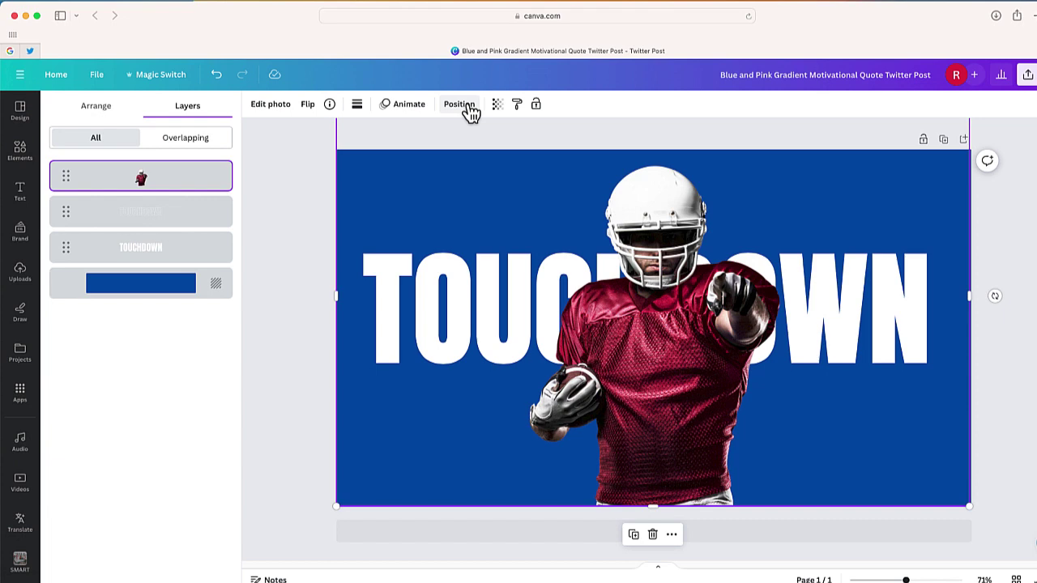
left_click(104, 106)
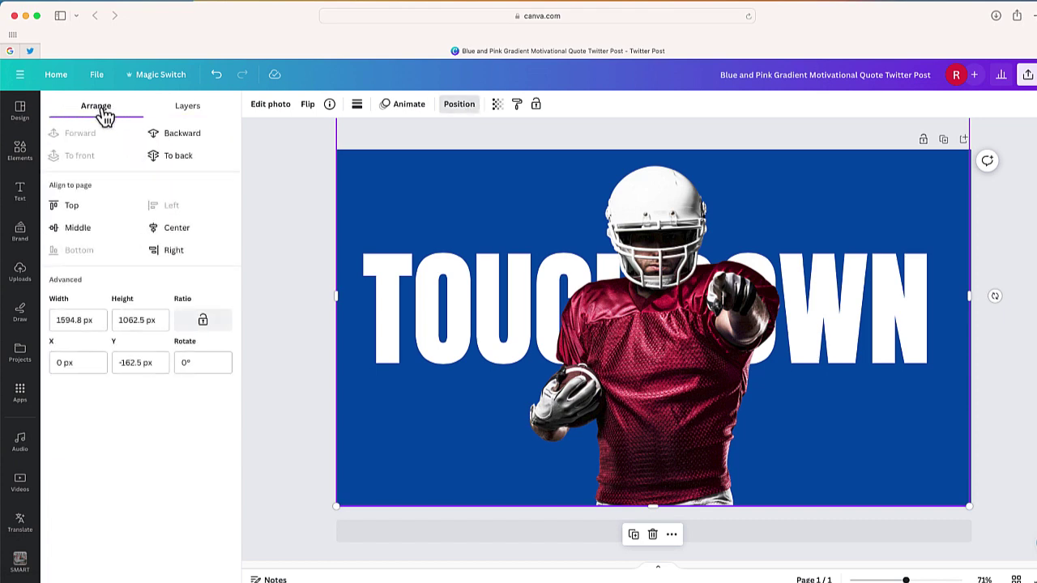
left_click(187, 111)
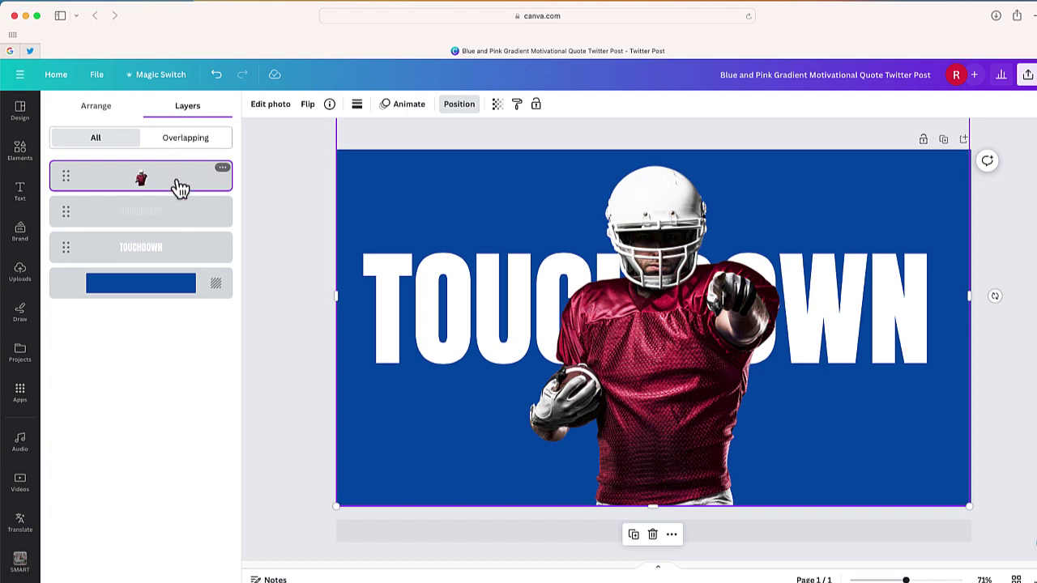
left_click_drag(178, 183, 178, 232)
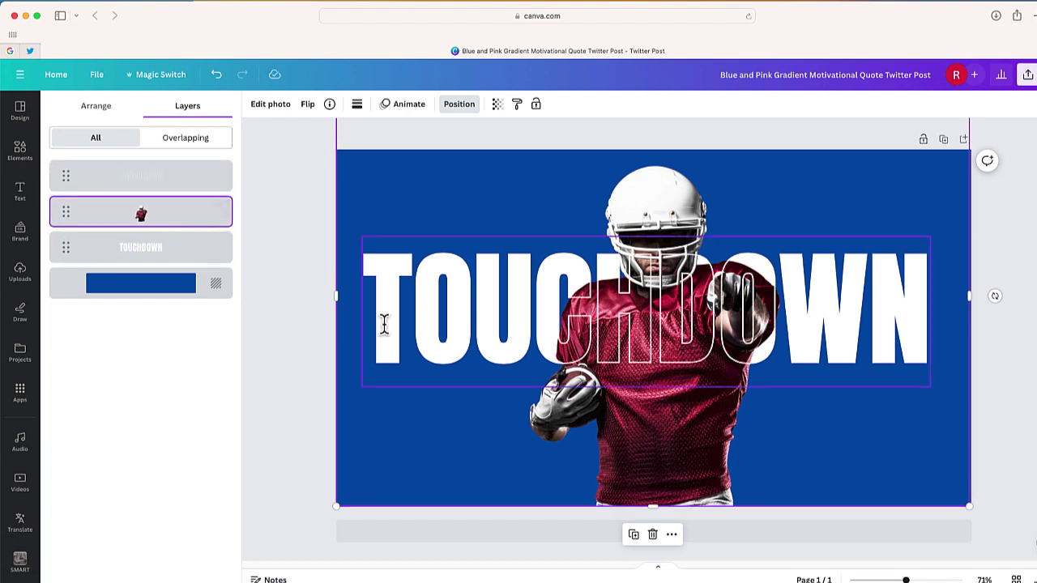
left_click(301, 282)
Enlarge the player photo slightly and fine-tune its position behind the outline
left_click_drag(392, 323, 471, 326)
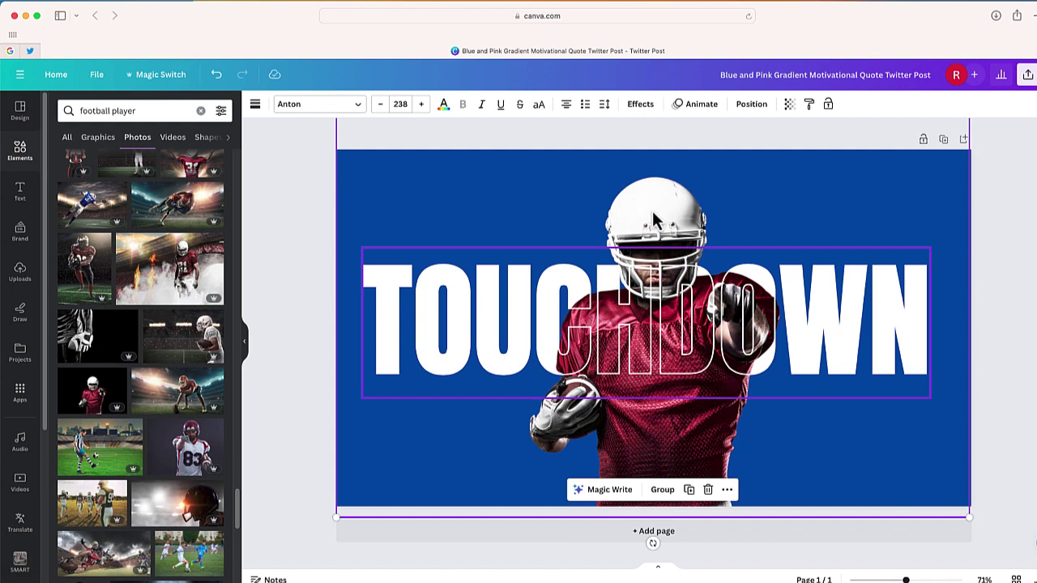
mouse_move(595, 215)
left_mouse_down()
mouse_move(666, 194)
mouse_move(674, 207)
left_mouse_up()
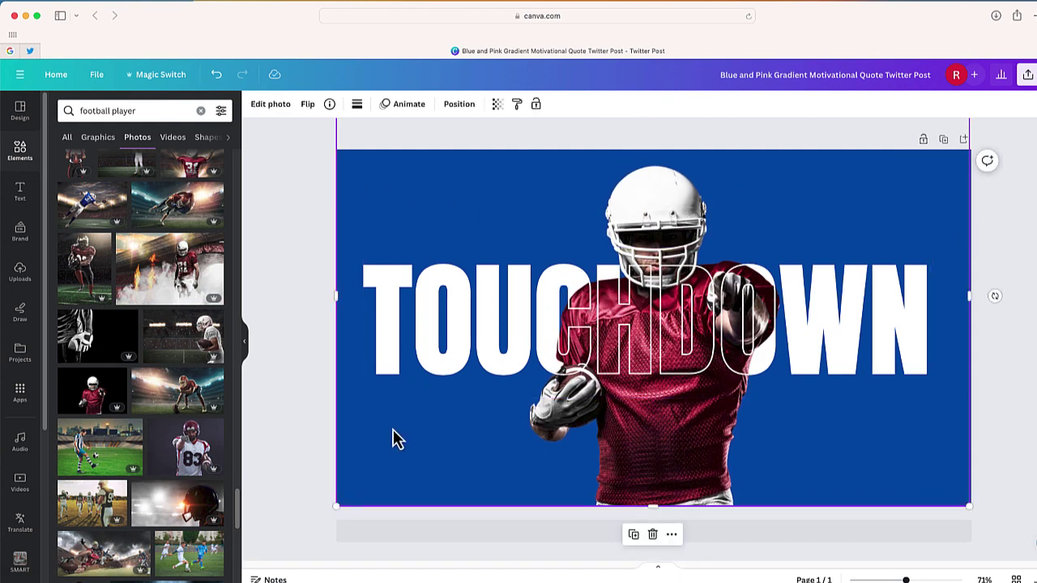
left_click_drag(335, 508, 322, 519)
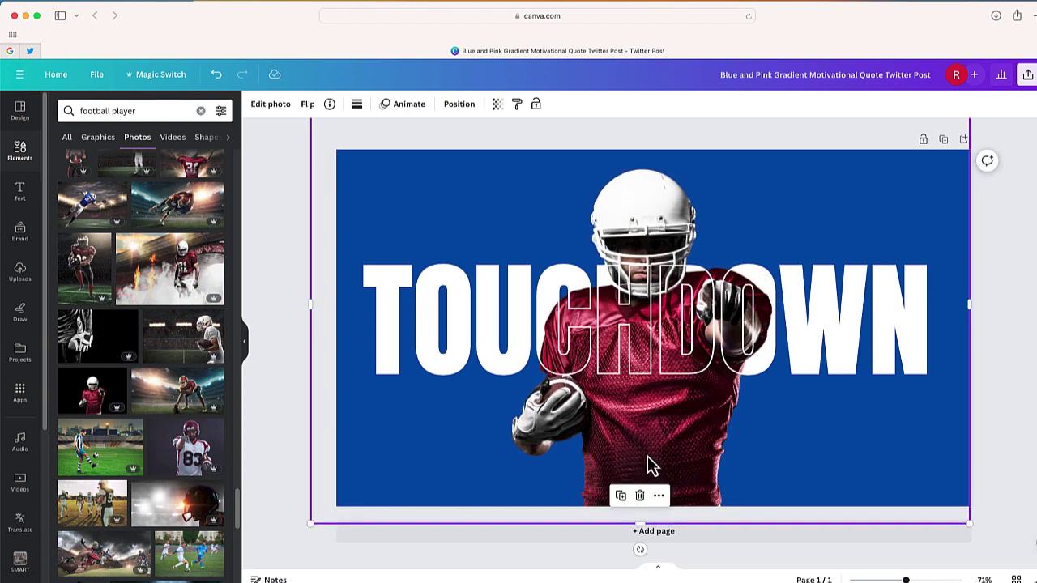
left_click_drag(659, 448, 656, 447)
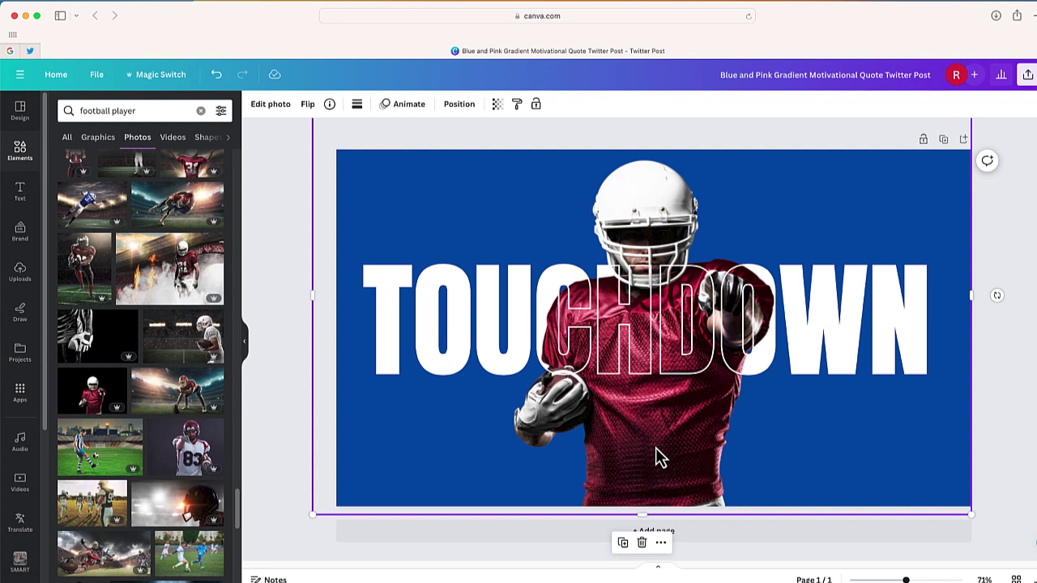
left_click(263, 256)
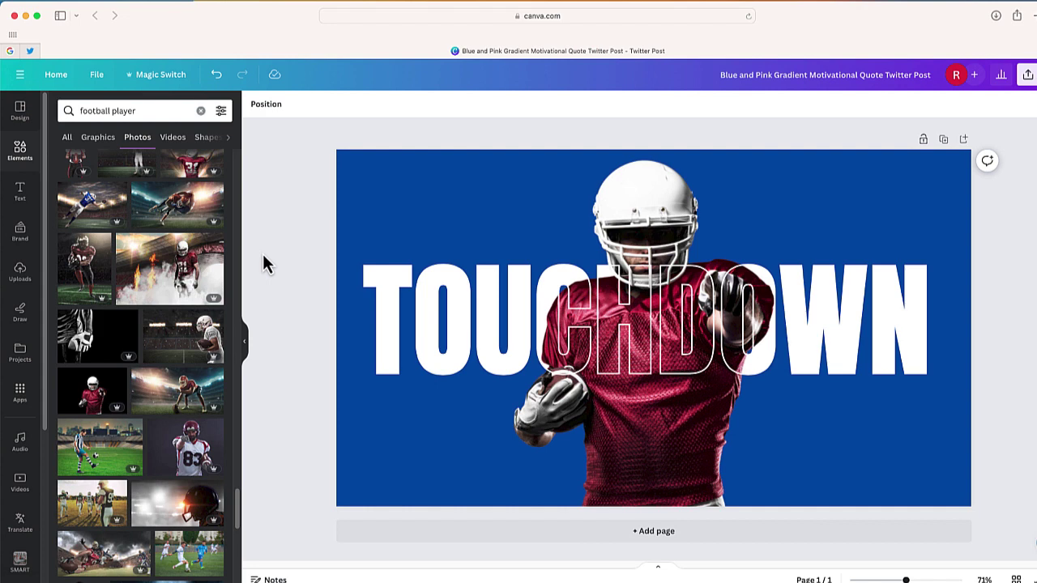
left_click(376, 495)
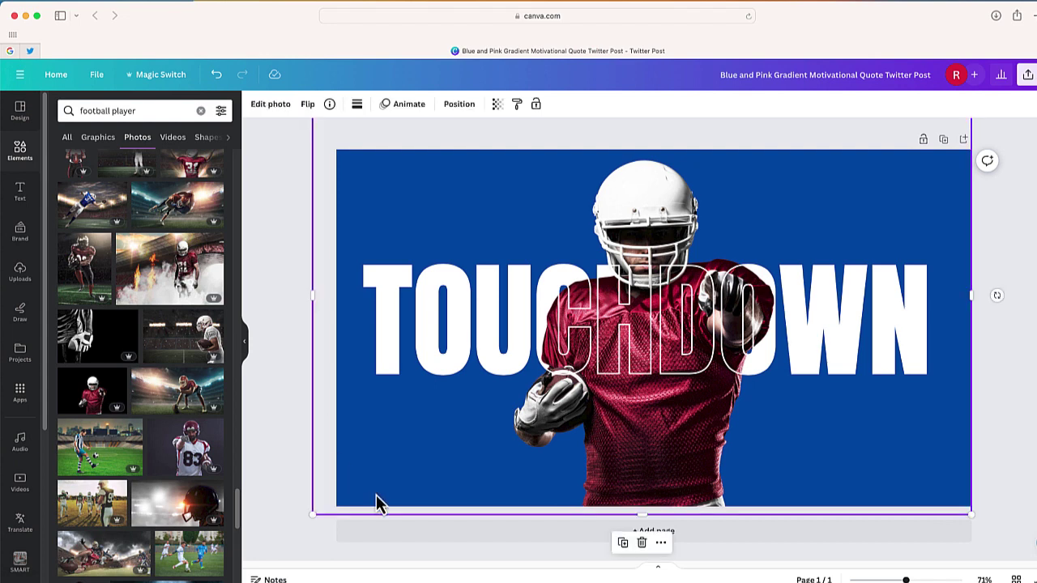
Search Elements for 'football background' images
double_click(114, 110)
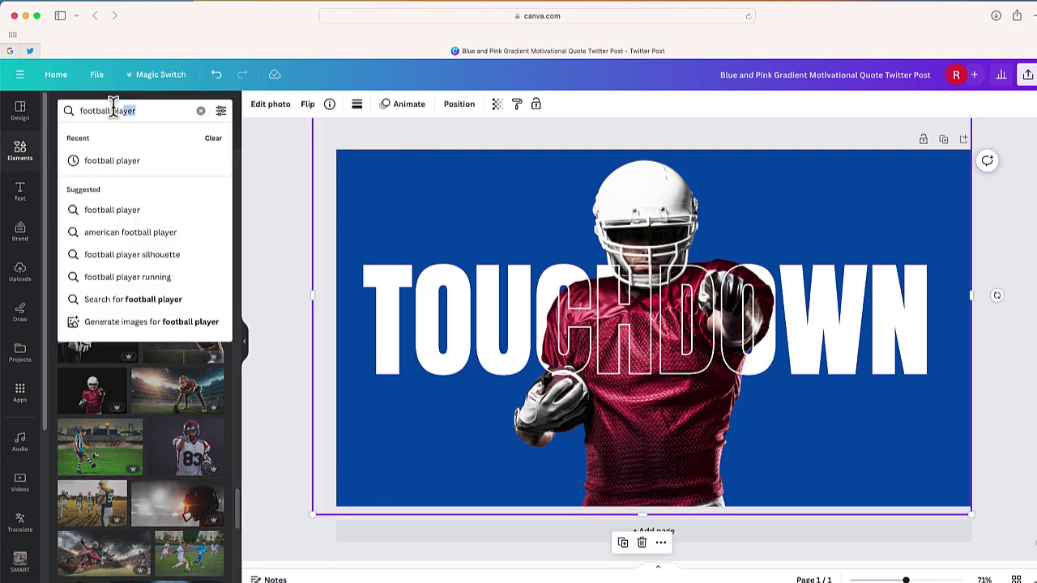
left_click_drag(113, 110, 105, 110)
key("Return")
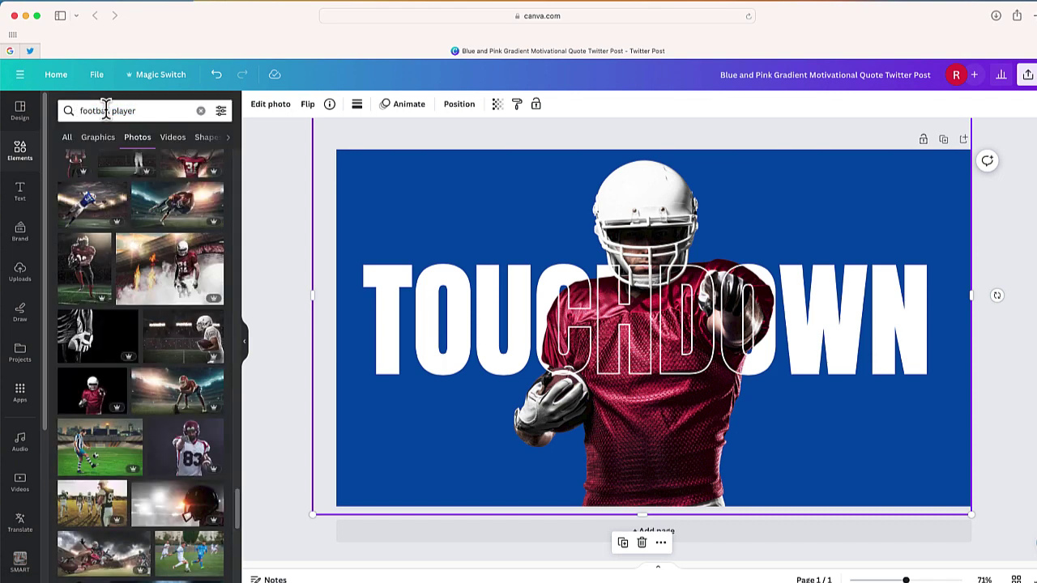
type("background")
key("Return")
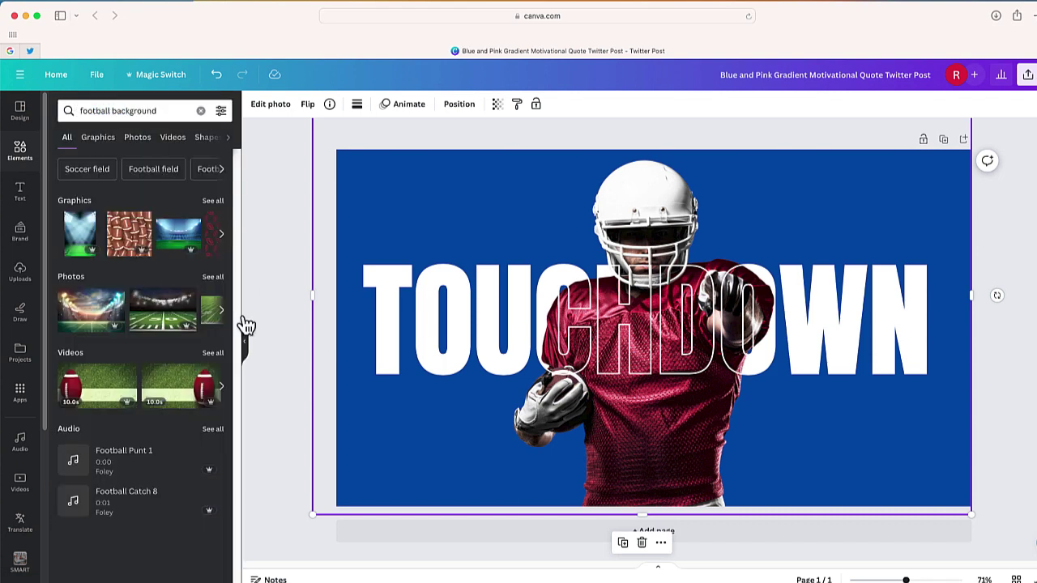
Add the stadium football-field photo and stretch it to fill the page
left_click(164, 316)
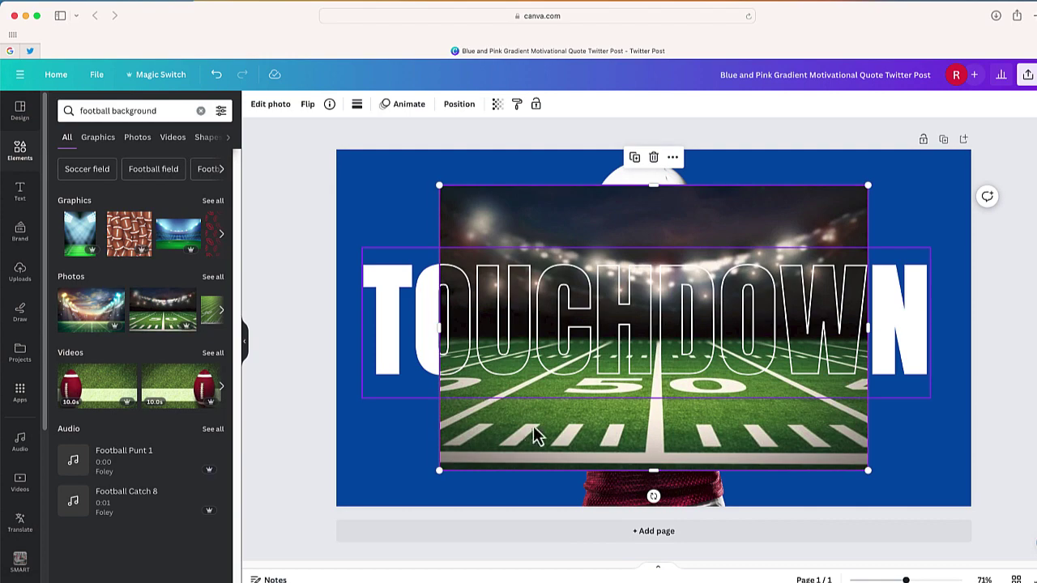
left_click_drag(532, 432, 464, 432)
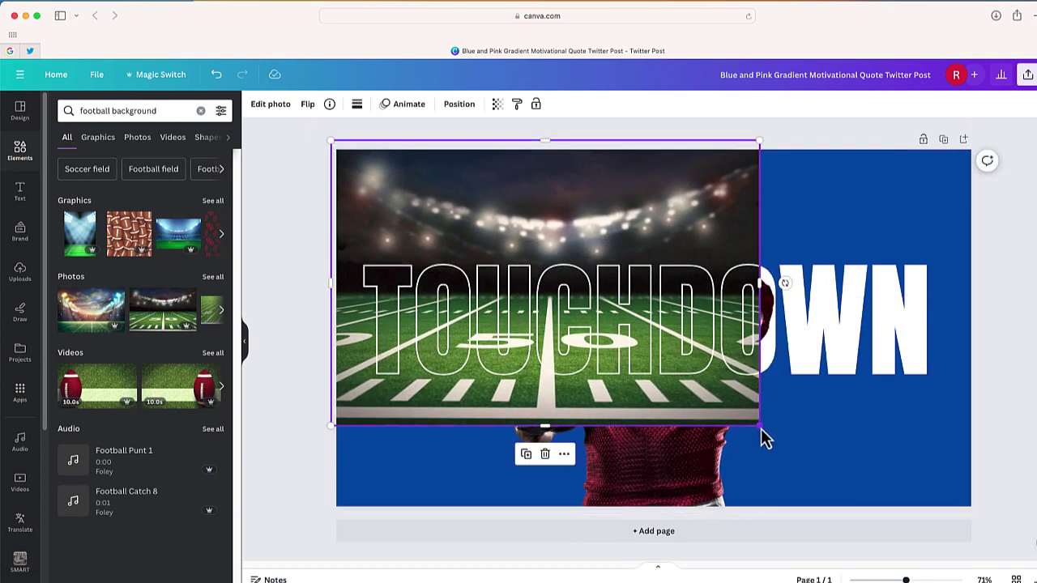
left_click_drag(766, 440, 982, 559)
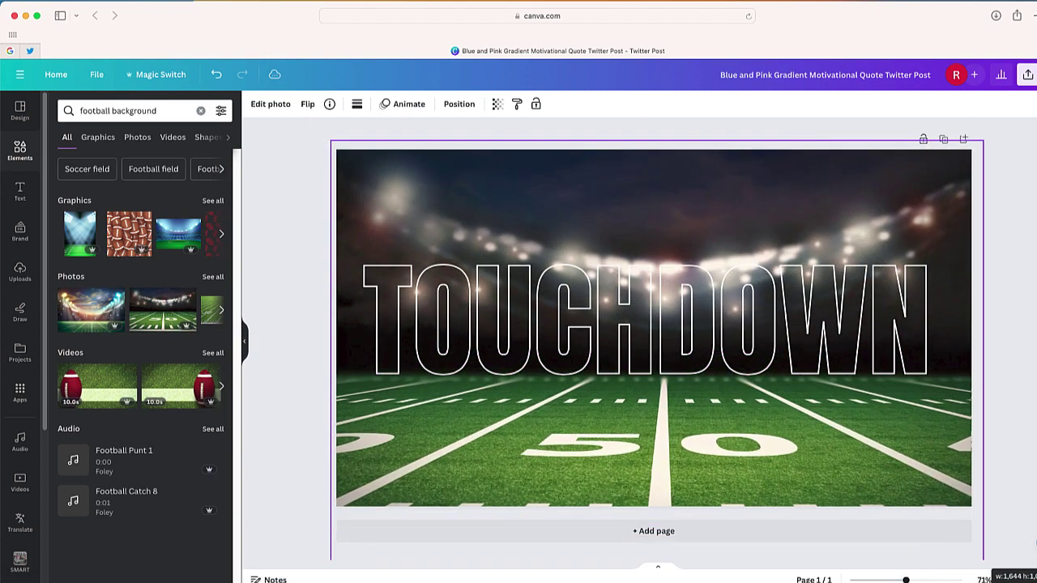
Move the stadium photo layer down to sit just above the blue background
left_click(462, 109)
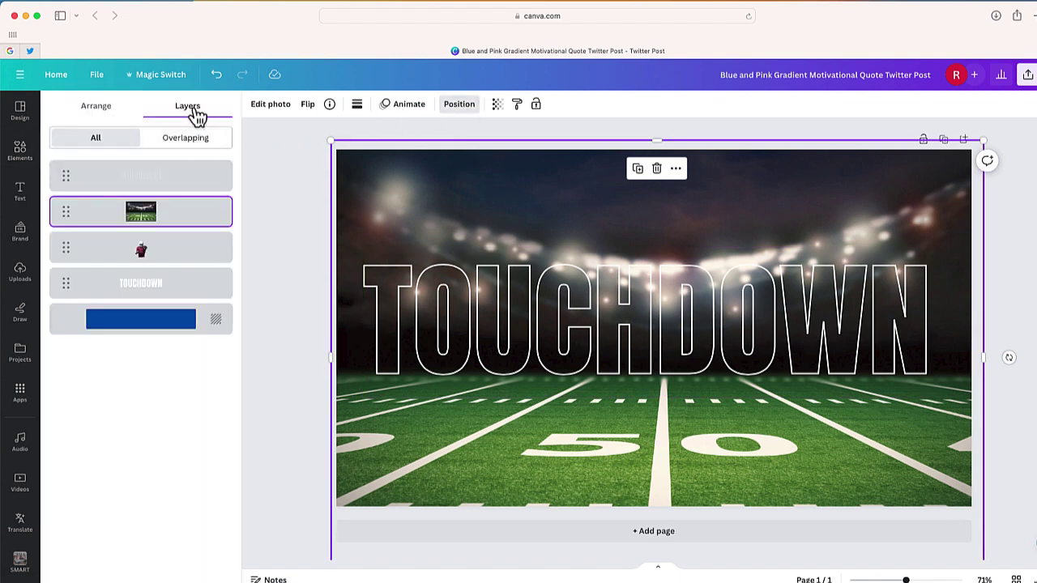
left_click_drag(188, 212, 188, 312)
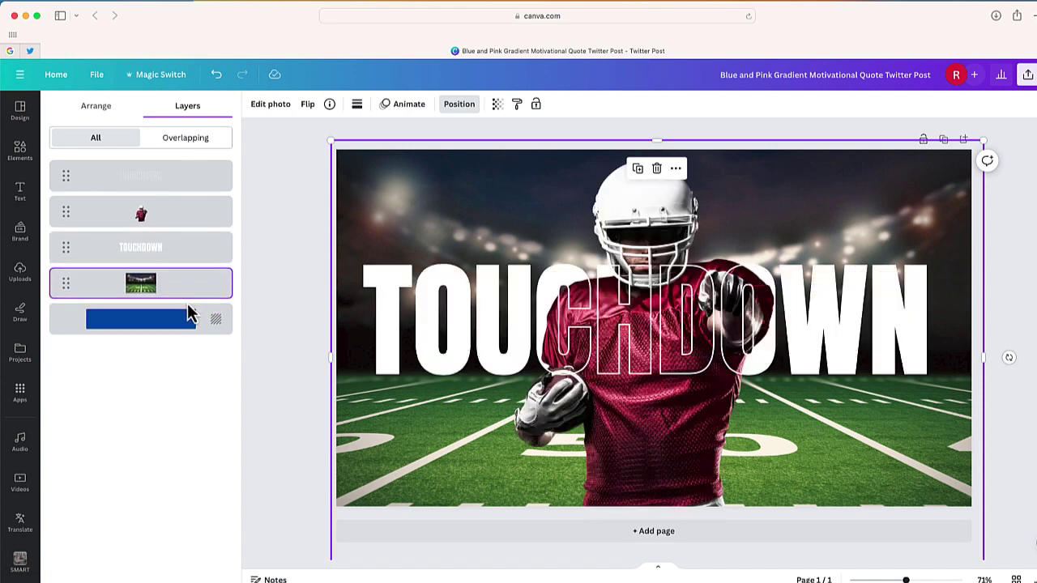